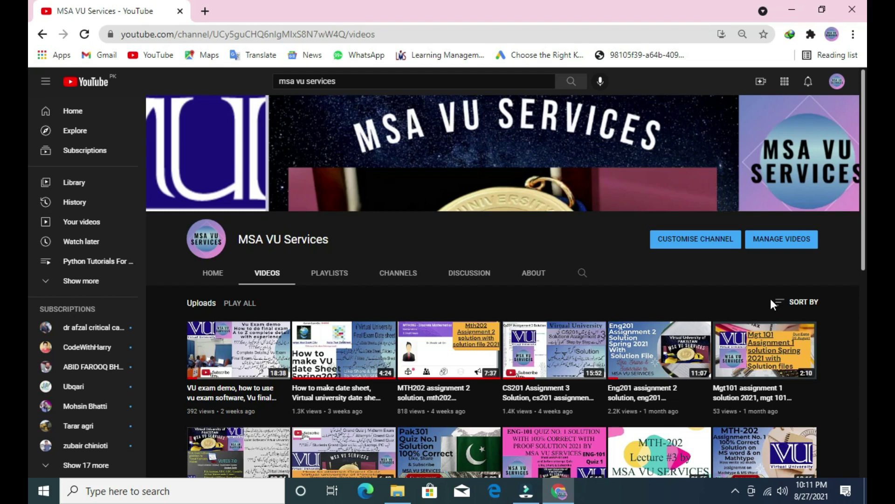
# - Minimize the Chrome window showing YouTube to reveal the Windows desktop
pyautogui.click(791, 10)
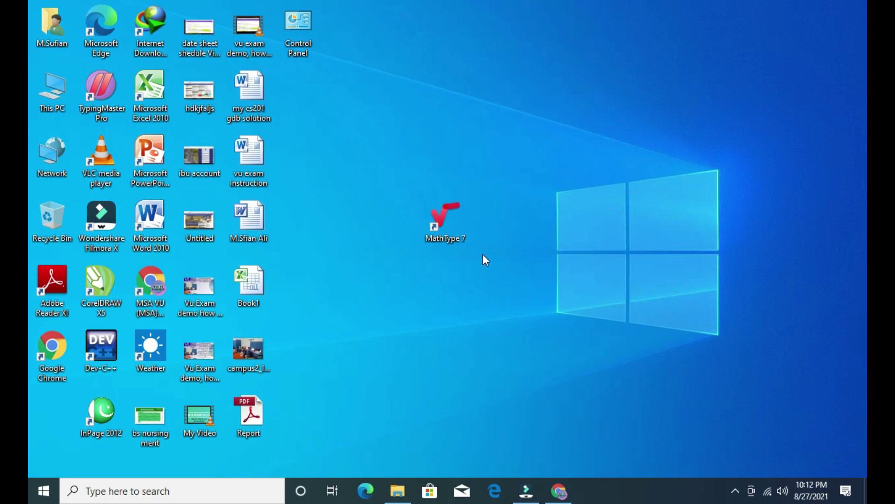
# - Launch MathType 7 from the desktop shortcut and browse the Size menu without changing anything
pyautogui.doubleClick(441, 221)
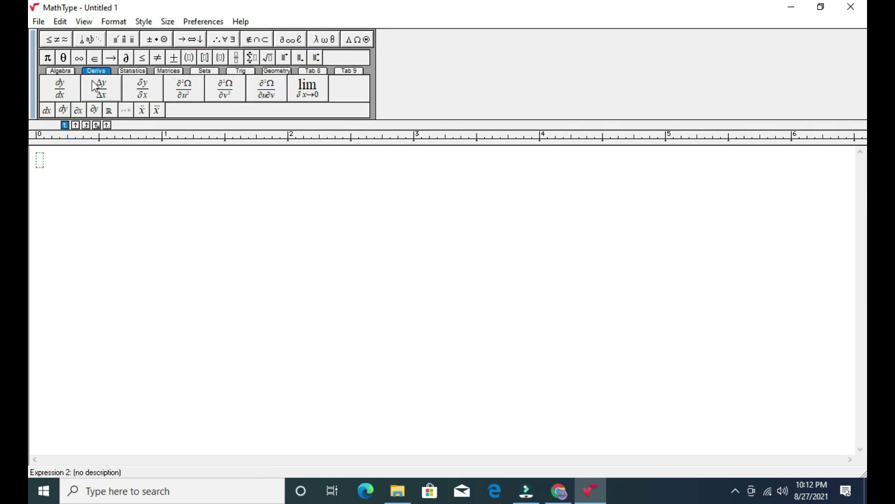
pyautogui.click(146, 24)
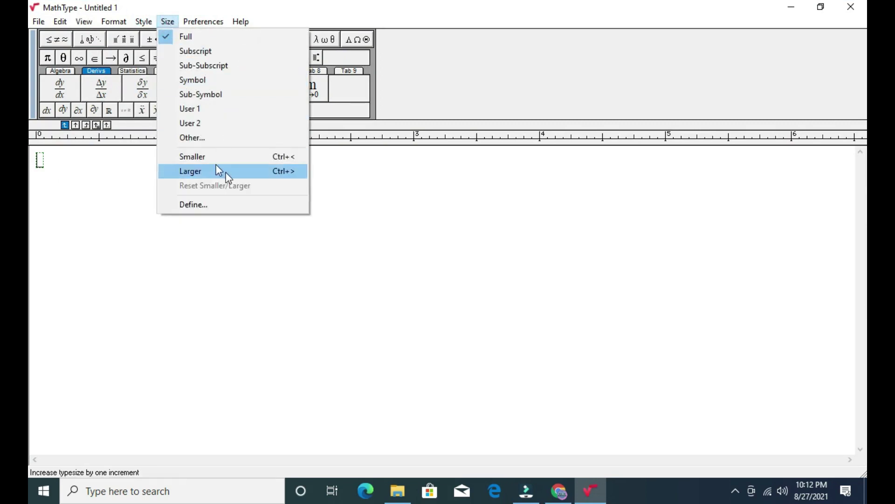
pyautogui.click(155, 295)
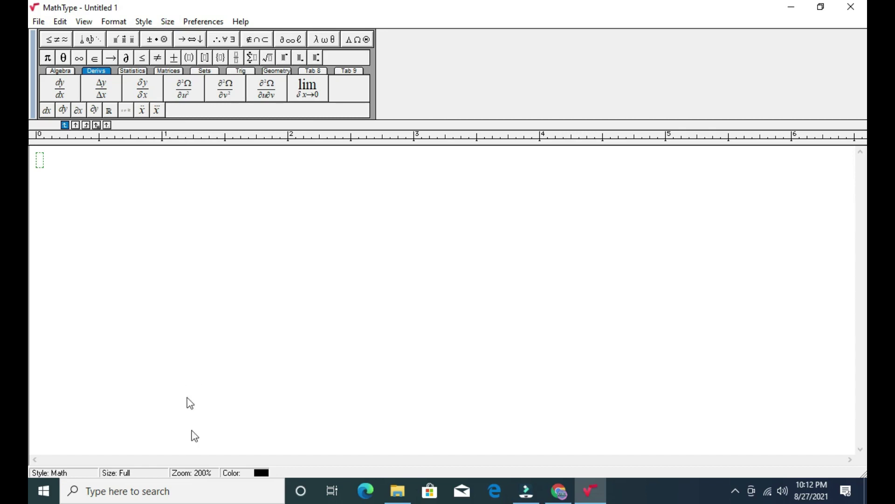
pyautogui.click(194, 473)
# - Type hgfhgfdhgh in the default italic Math style
pyautogui.write('hgf')
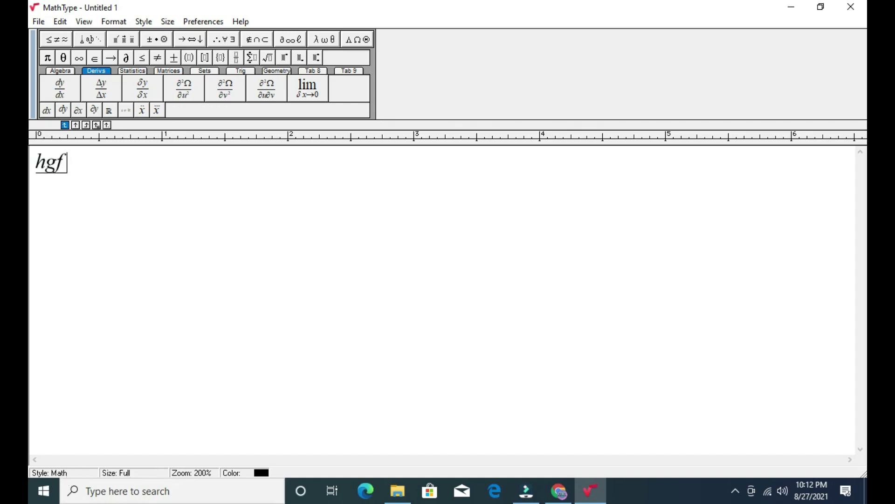
pyautogui.write('hgfdhgh')
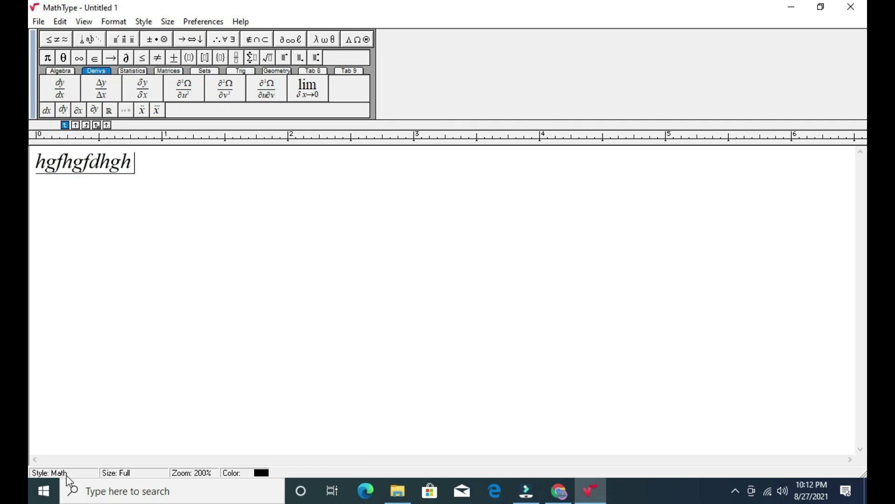
# - Switch the input style to Text for upright hgfgd, then back to Math
pyautogui.click(143, 22)
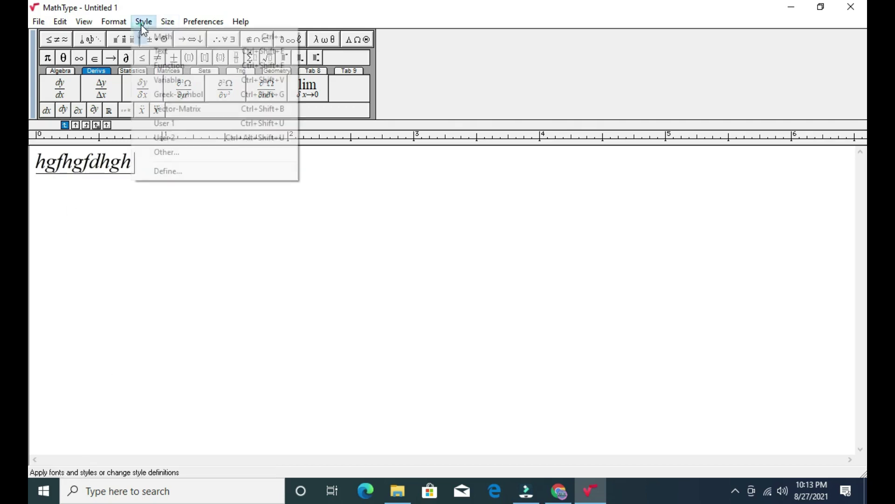
pyautogui.click(161, 53)
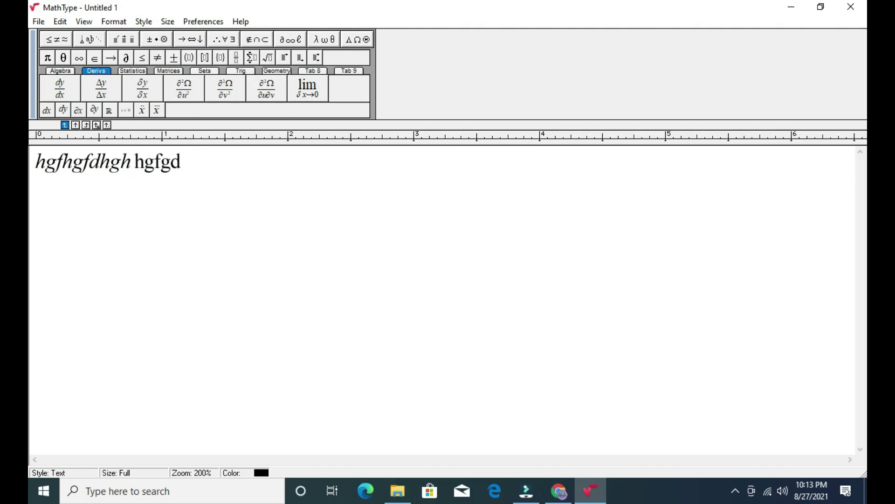
pyautogui.write('hgfgd')
pyautogui.click(143, 22)
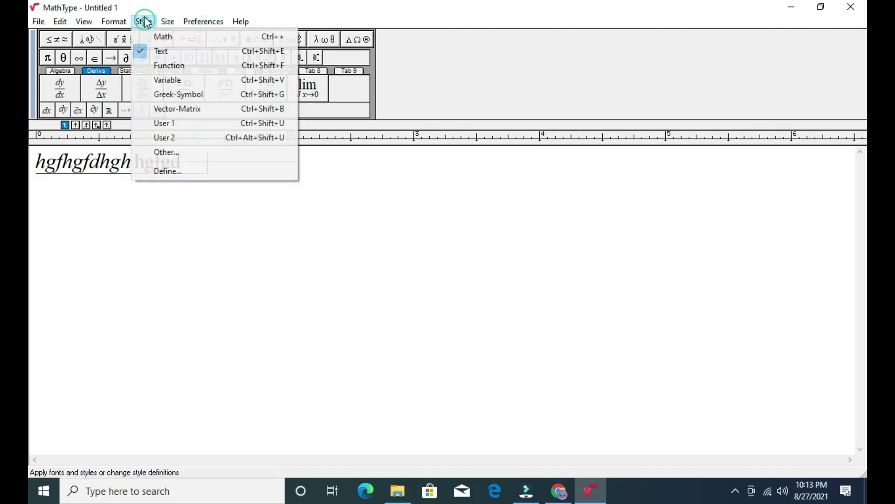
pyautogui.click(152, 37)
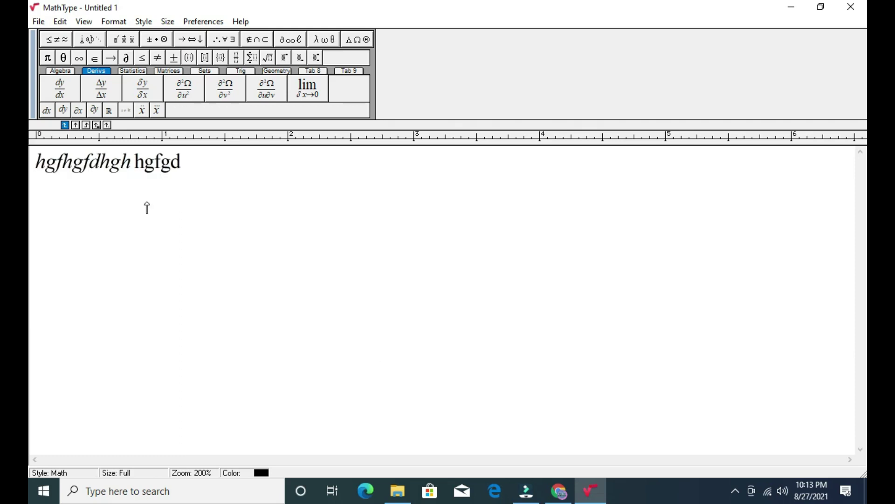
# - Type khghfgdgdgf and convert it to upright Text style with Ctrl+Shift+E
pyautogui.write('kh')
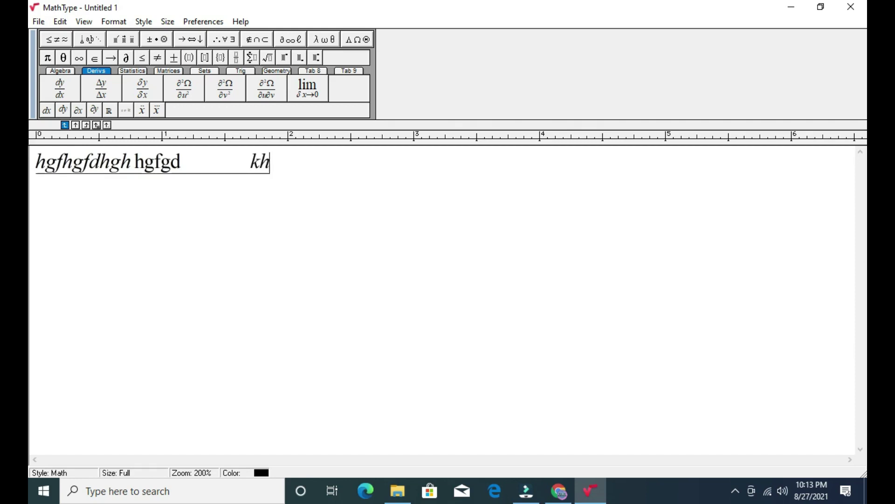
pyautogui.write('ghfgdgdgf')
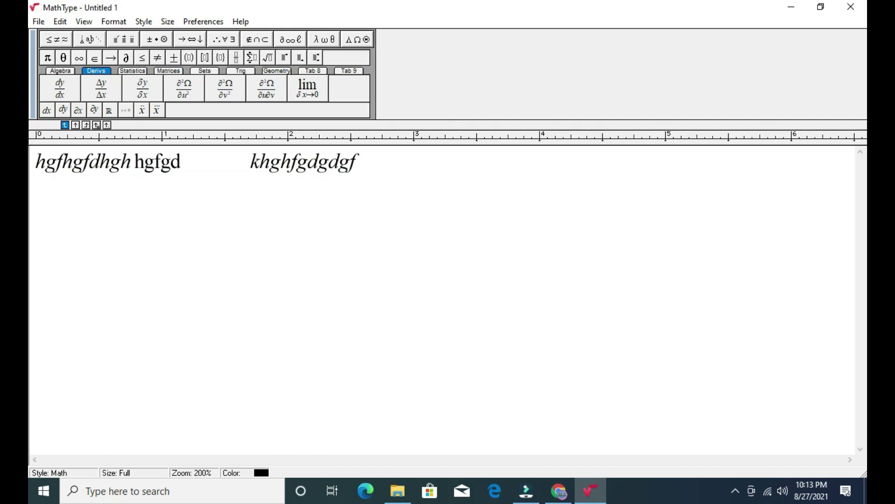
pyautogui.moveTo(248, 161)
pyautogui.mouseDown()
pyautogui.moveTo(355, 181)
pyautogui.moveTo(343, 182)
pyautogui.mouseUp()
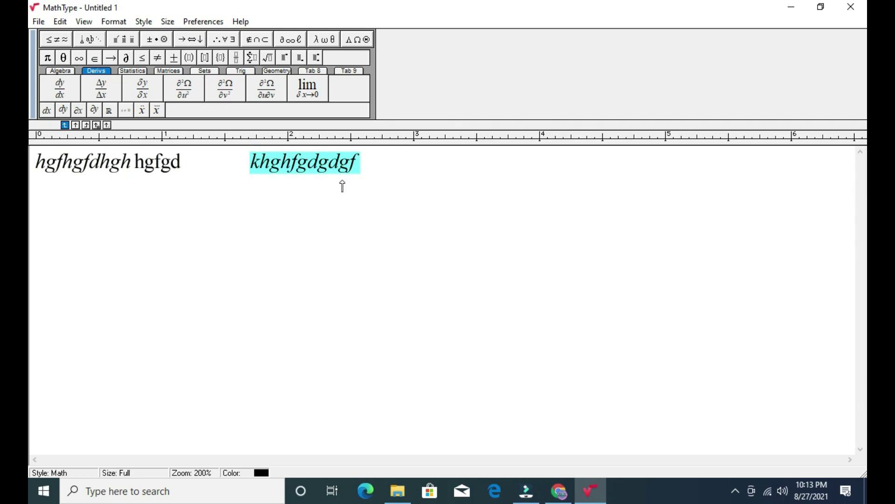
pyautogui.hotkey('ctrl', 'shift', 'e')
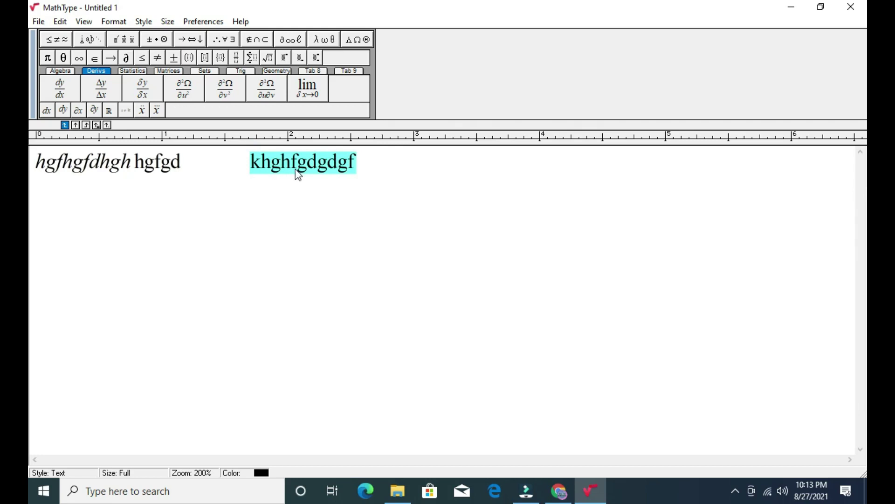
# - Change hgfhgfdhgh to upright Text style and place the cursor after khghfgdgdgf
pyautogui.moveTo(37, 165)
pyautogui.mouseDown()
pyautogui.moveTo(163, 179)
pyautogui.moveTo(130, 175)
pyautogui.mouseUp()
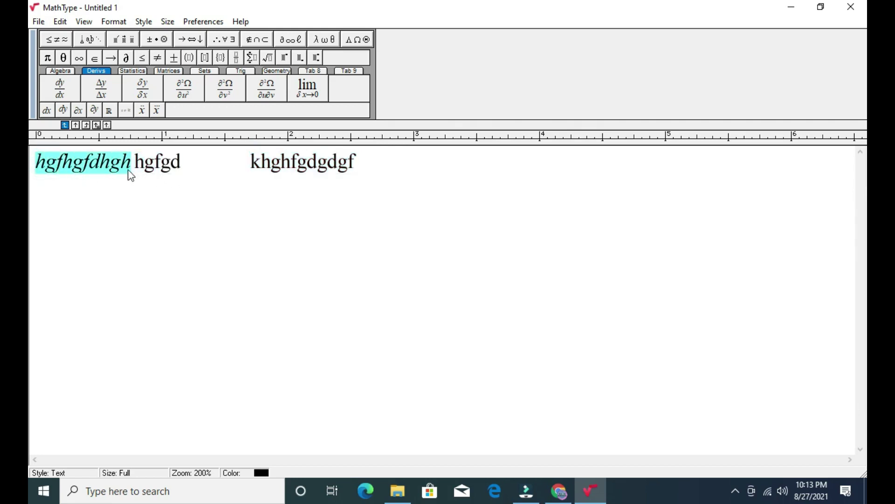
pyautogui.click(148, 22)
pyautogui.click(156, 50)
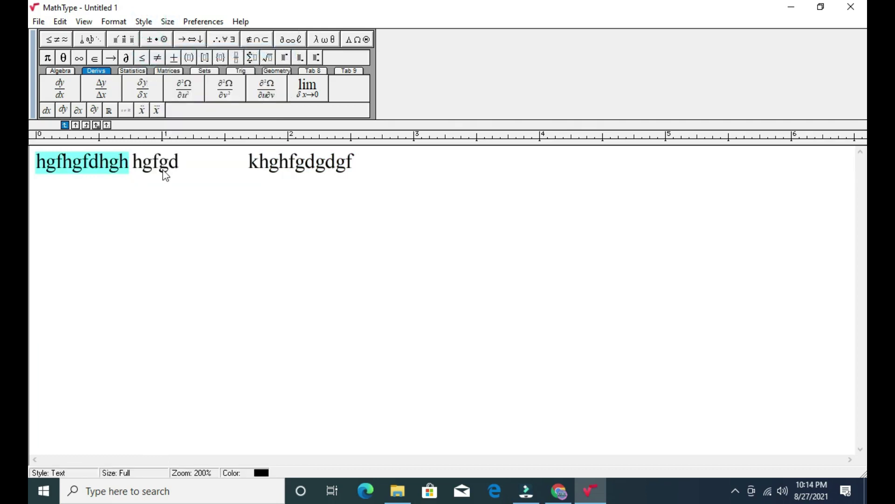
pyautogui.click(179, 195)
pyautogui.click(379, 169)
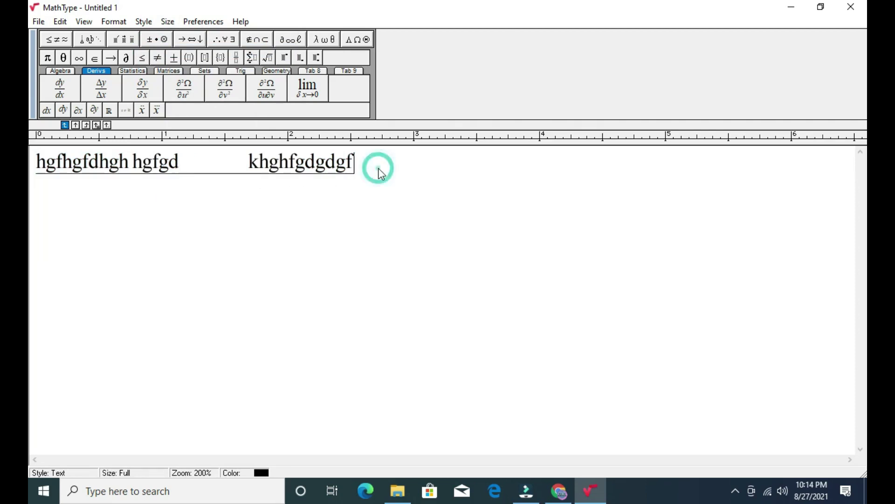
# - Add italic jgcfghfjhgfjgf in Math style, then upright jhghjgfhgdgfgfd in Text style
pyautogui.click(149, 22)
pyautogui.click(163, 36)
pyautogui.write('jgcfghfjhgfjgf')
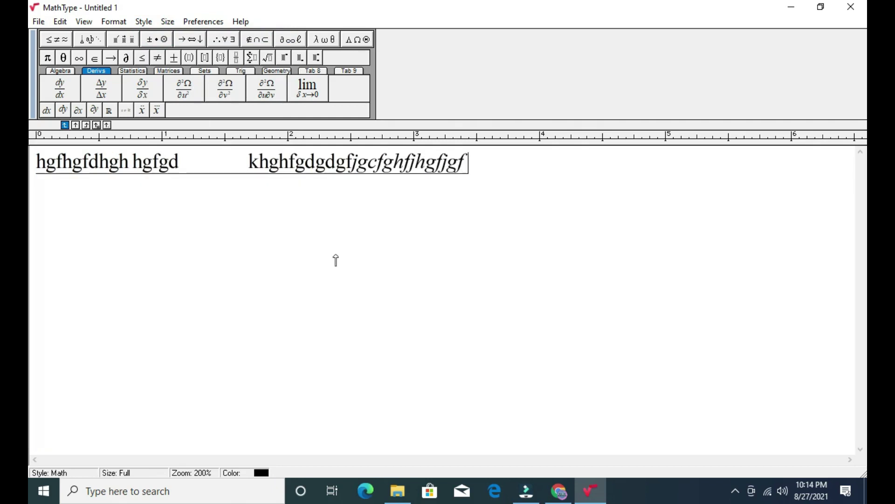
pyautogui.hotkey('ctrl', 'shift', 'e')
pyautogui.write('jhghjgfhgd')
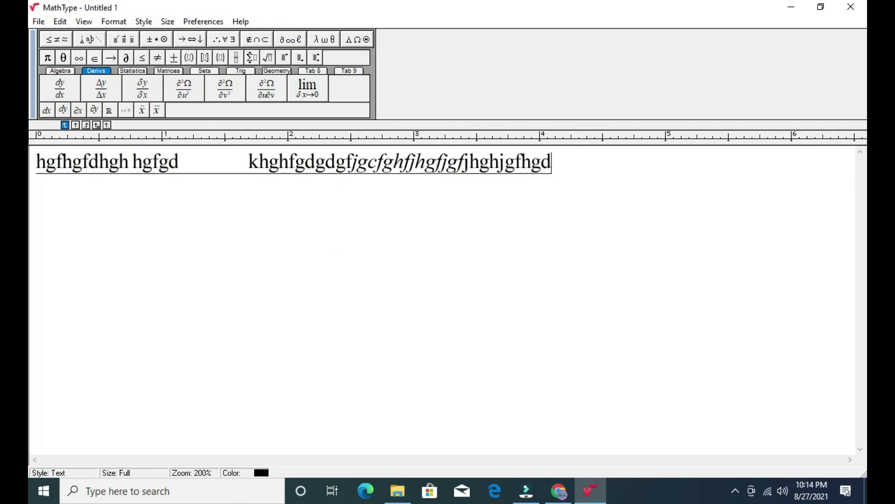
pyautogui.write('gfgfd')
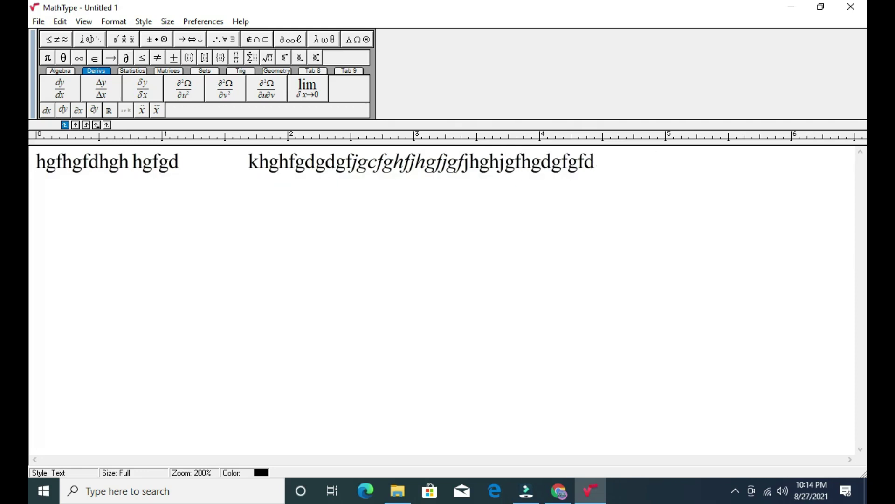
# - Insert italic bfhjff inside the italic run, followed by upright hvhjgkgjhghghg
pyautogui.click(389, 163)
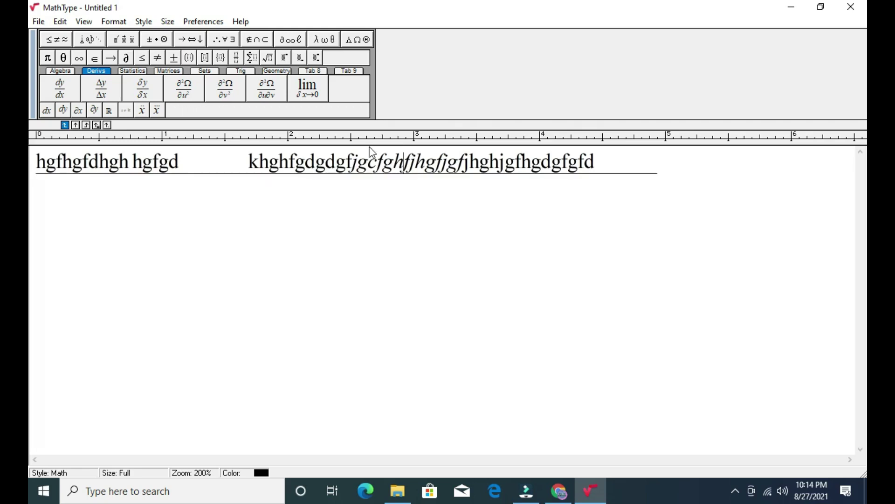
pyautogui.write('bfhjff')
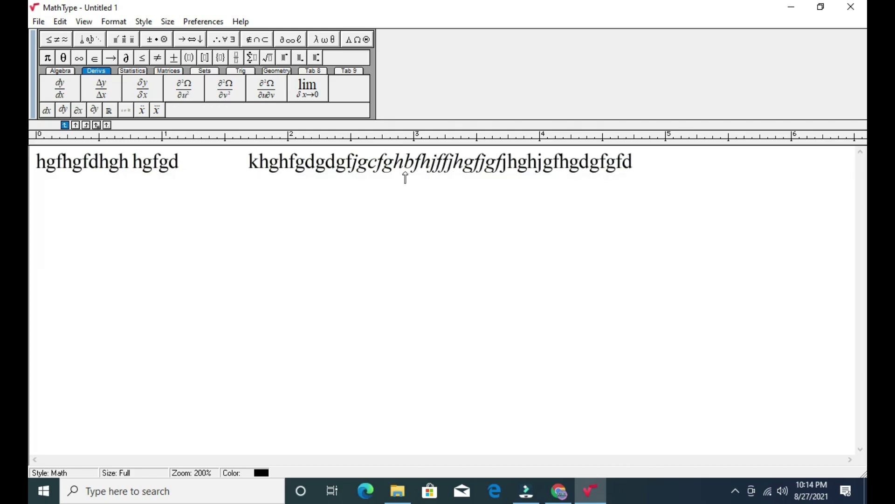
pyautogui.hotkey('ctrl', 'shift', 'e')
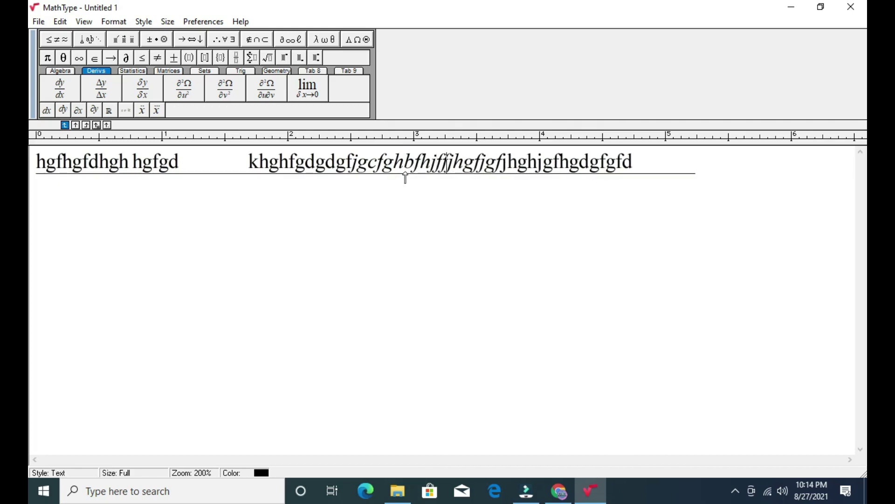
pyautogui.write('hvhjgkgjhghghg')
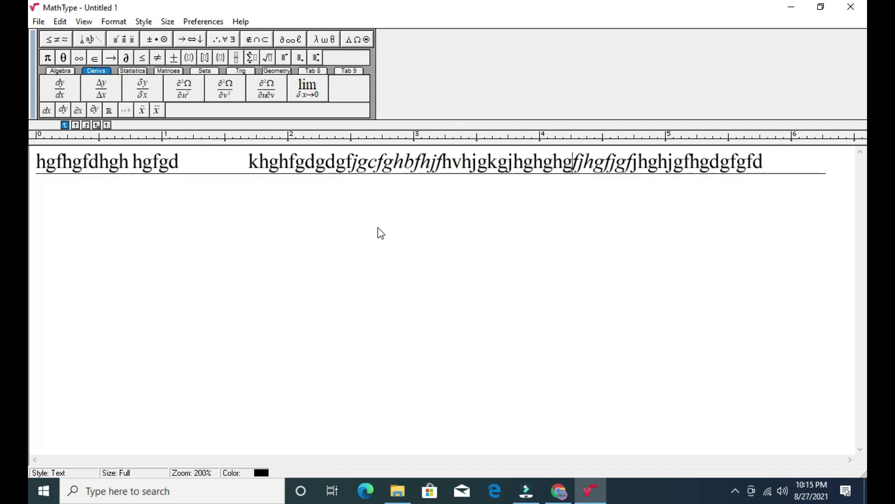
pyautogui.click(210, 472)
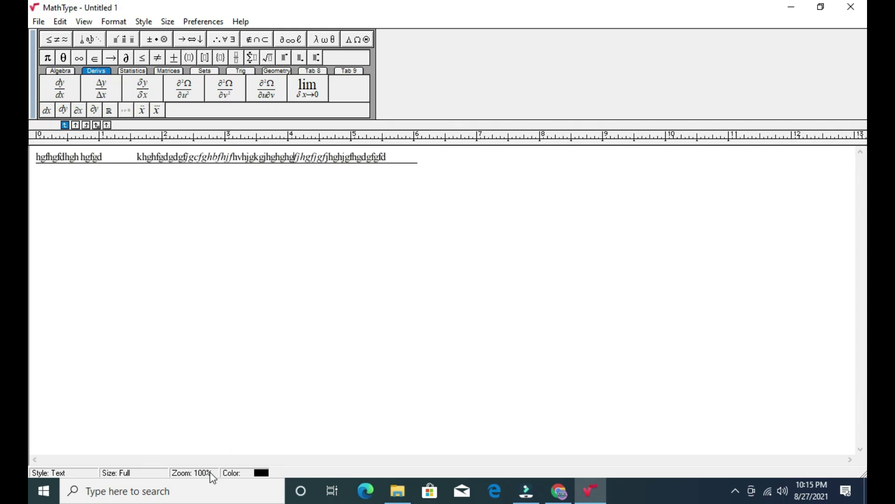
pyautogui.hotkey('ctrl', '2')
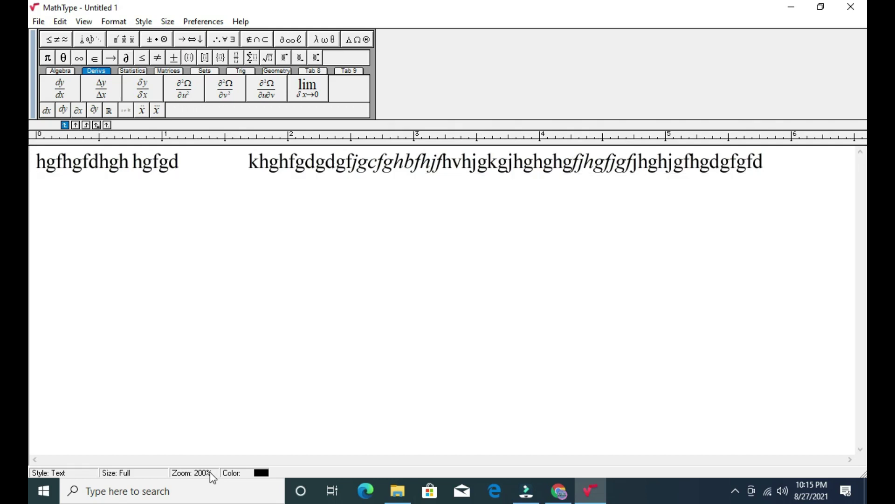
pyautogui.hotkey('ctrl', '4')
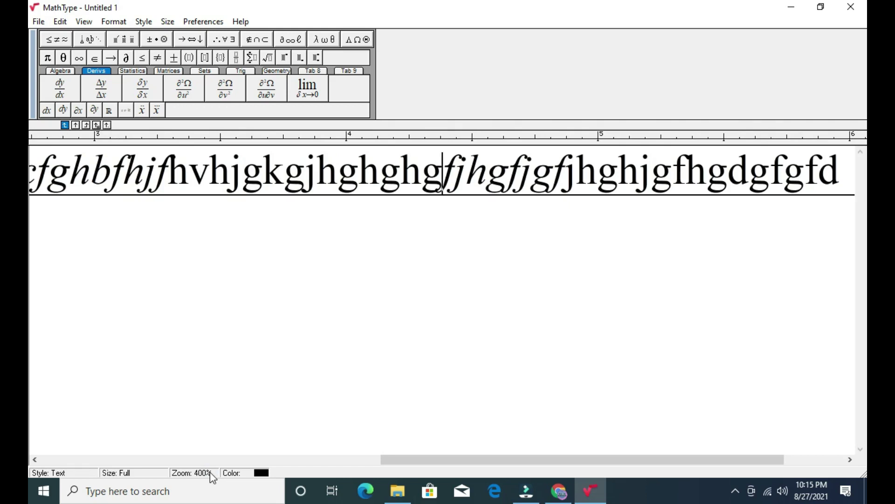
pyautogui.hotkey('ctrl', '8')
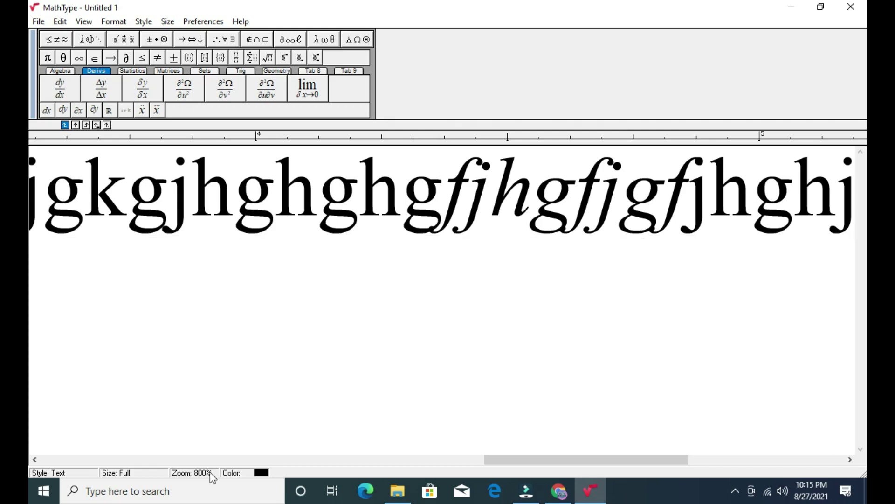
pyautogui.hotkey('ctrl', '2')
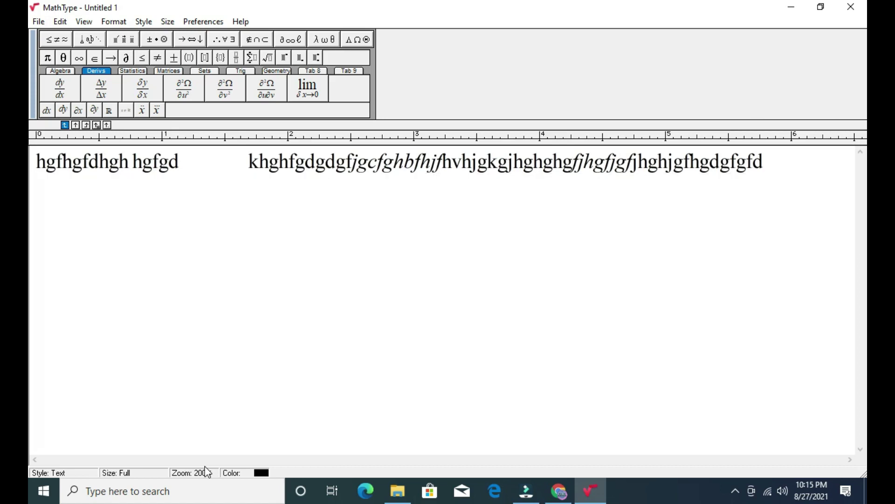
# - Insert an empty fraction in line one, then start a second line and test stacked fractions
pyautogui.click(236, 57)
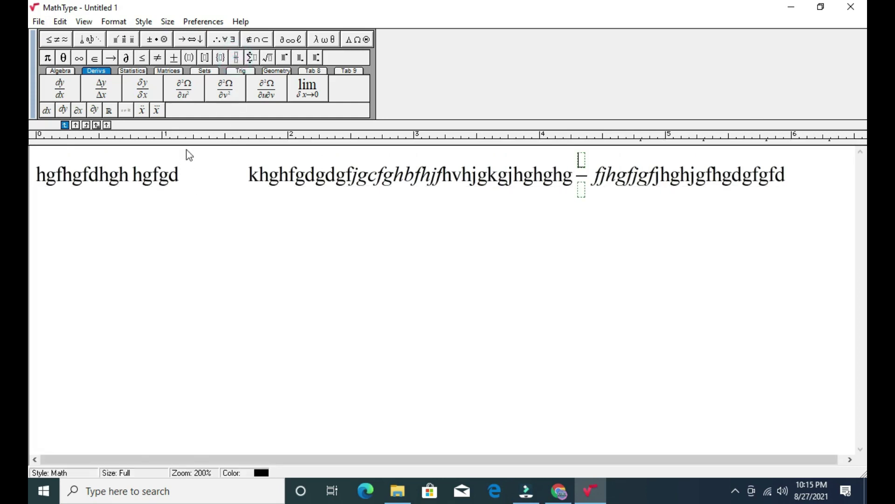
pyautogui.click(802, 178)
pyautogui.press('Return')
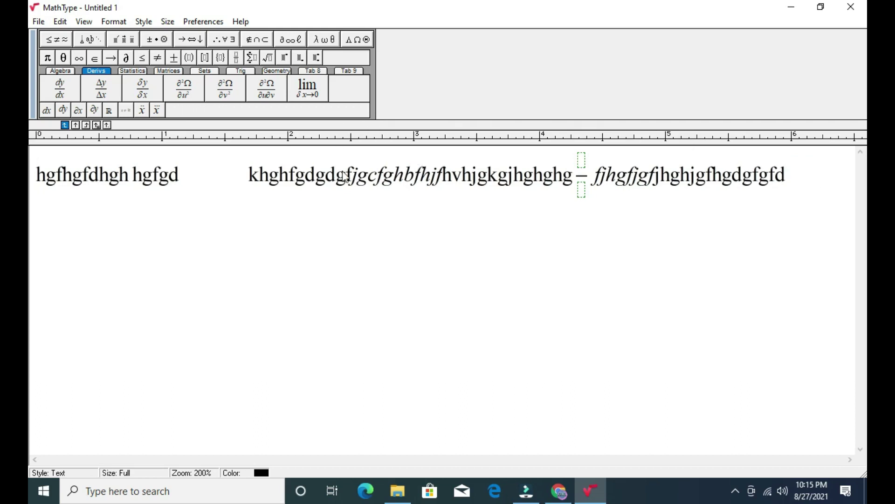
pyautogui.hotkey('ctrl', 'f')
pyautogui.hotkey('ctrl', 'f')
pyautogui.press('End')
pyautogui.press('Right')
pyautogui.press('Right')
pyautogui.press('Right')
pyautogui.press('Right')
pyautogui.press('Right')
pyautogui.press('Right')
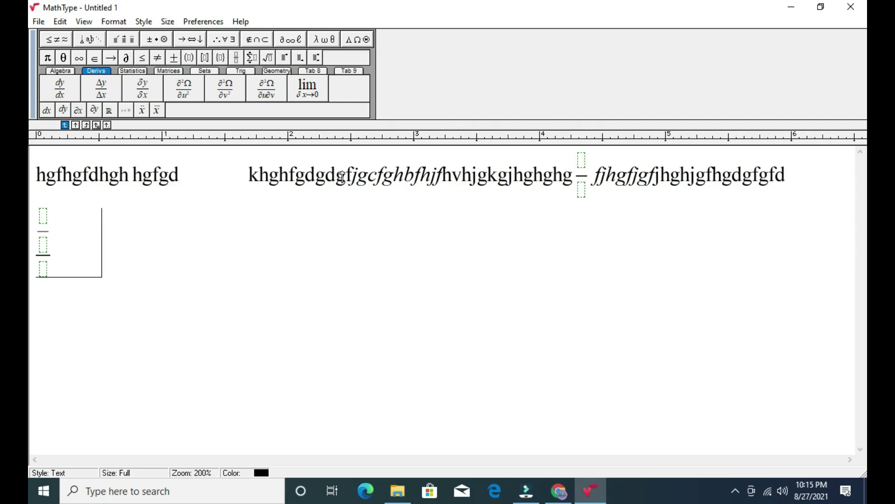
pyautogui.hotkey('ctrl', 'f')
pyautogui.hotkey('ctrl', 'f')
pyautogui.hotkey('ctrl', 'f')
pyautogui.hotkey('ctrl', 'f')
pyautogui.hotkey('ctrl', 'f')
pyautogui.hotkey('ctrl', 'f')
pyautogui.hotkey('ctrl', 'f')
pyautogui.press('BackSpace')
pyautogui.press('BackSpace')
pyautogui.press('BackSpace')
pyautogui.press('BackSpace')
pyautogui.press('BackSpace')
pyautogui.press('BackSpace')
pyautogui.press('BackSpace')
pyautogui.press('BackSpace')
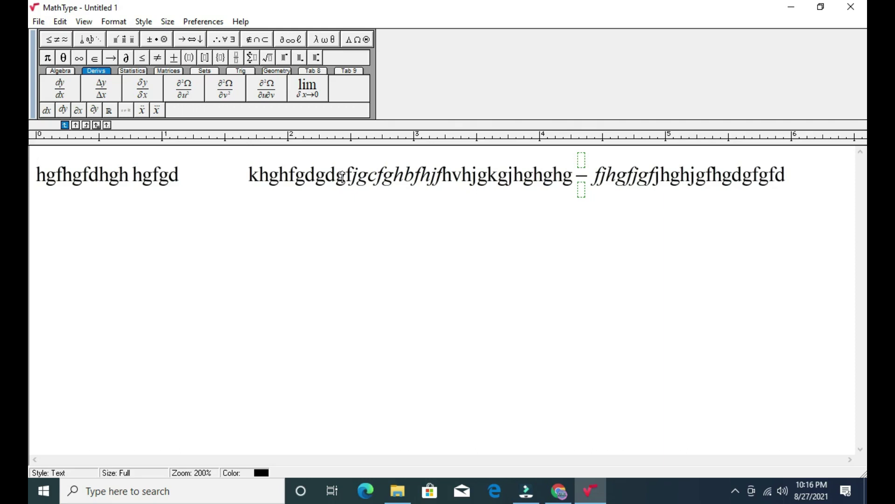
# - Build the fraction gfdhfd over gdgd on the second line, undoing a stray extra line
pyautogui.hotkey('ctrl', 'f')
pyautogui.write('gfdhfd')
pyautogui.press('Tab')
pyautogui.write('g')
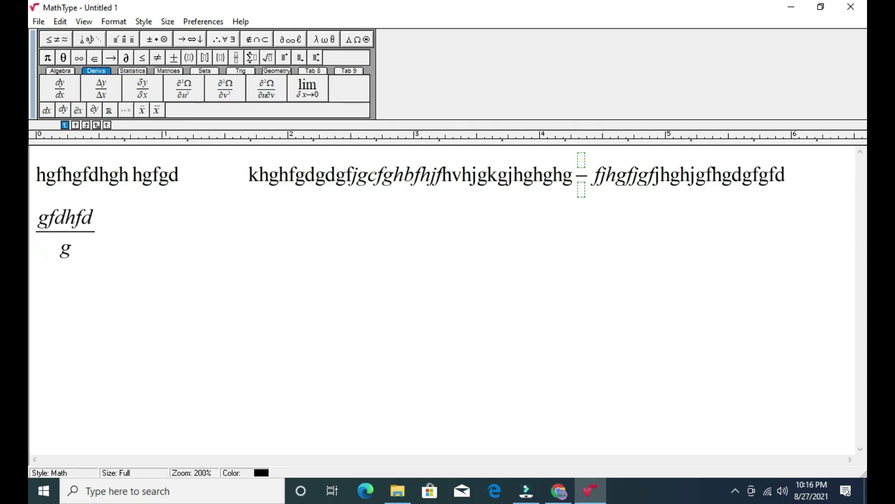
pyautogui.write('dgd')
pyautogui.press('Tab')
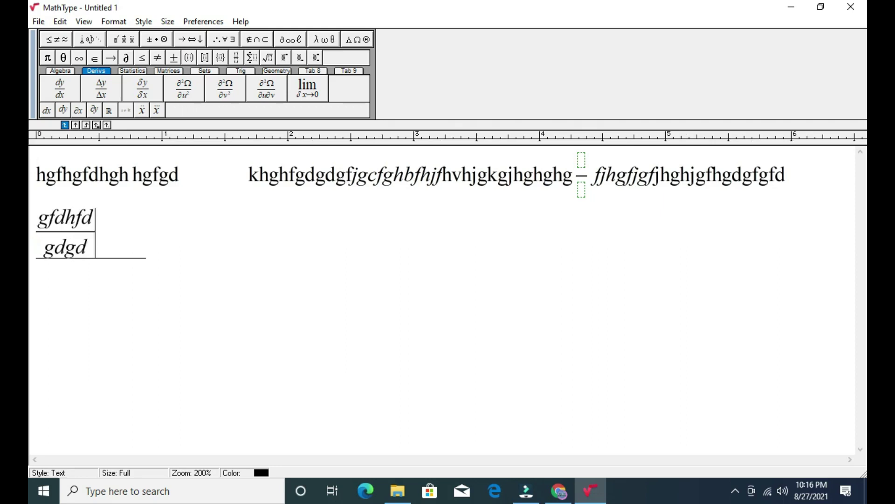
pyautogui.press('Tab')
pyautogui.press('Tab')
pyautogui.press('Return')
pyautogui.write('gfgdfhg')
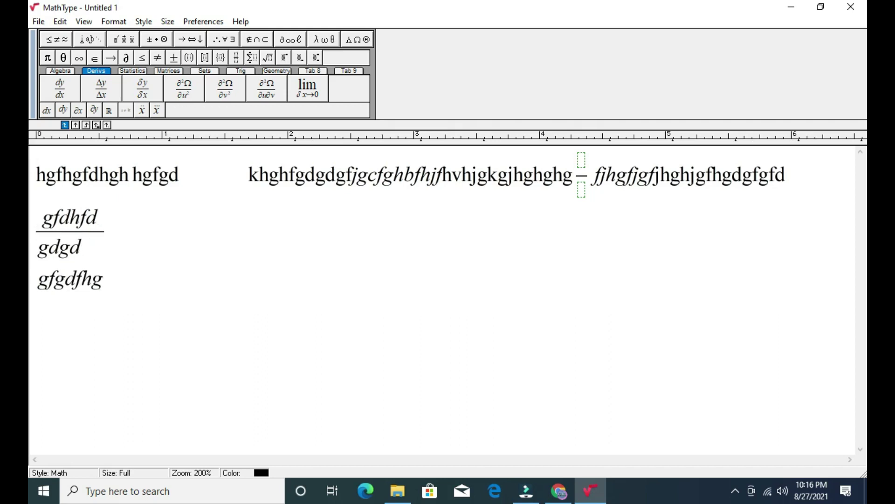
pyautogui.hotkey('ctrl', 'z')
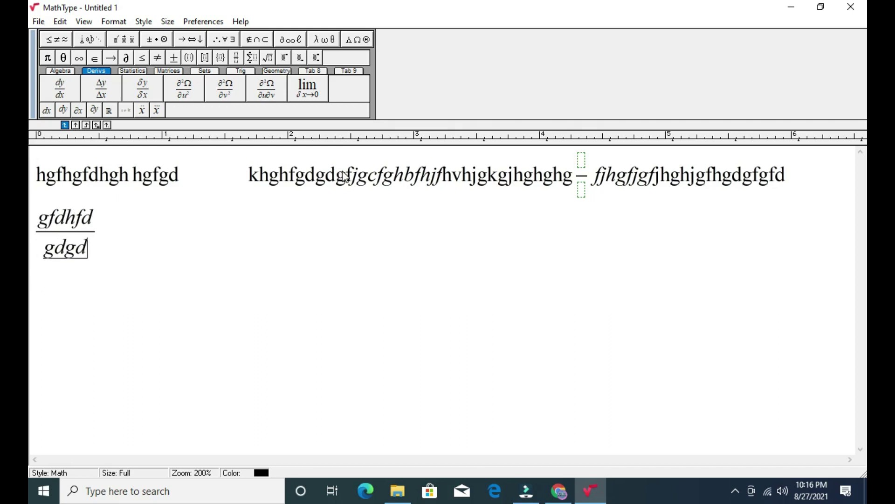
pyautogui.press('Tab')
# - Add an empty slash fraction, then the slash fraction 24564/124545
pyautogui.hotkey('ctrl', '/')
pyautogui.click(166, 233)
pyautogui.hotkey('ctrl', '/')
pyautogui.write('24564/')
pyautogui.press('Tab')
pyautogui.write('124545')
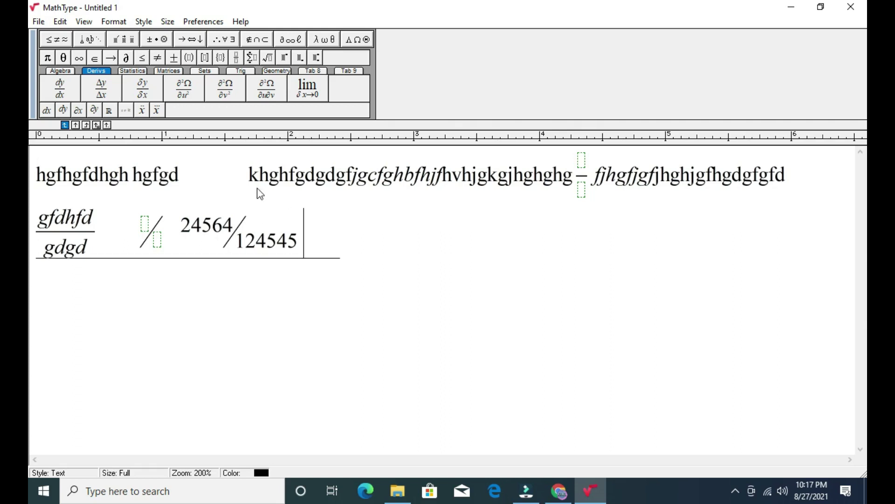
# - Nest parentheses, square brackets and curly braces around an empty slot after 124545
pyautogui.click(192, 57)
pyautogui.click(205, 57)
pyautogui.click(221, 58)
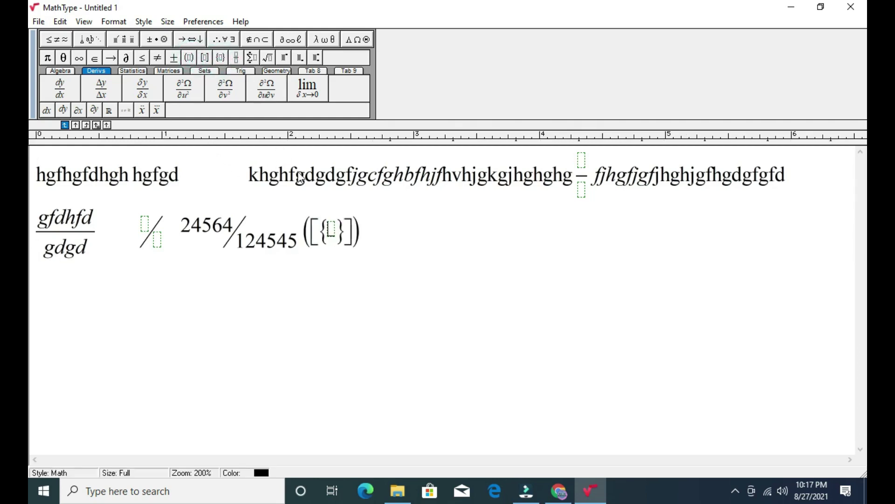
pyautogui.click(376, 230)
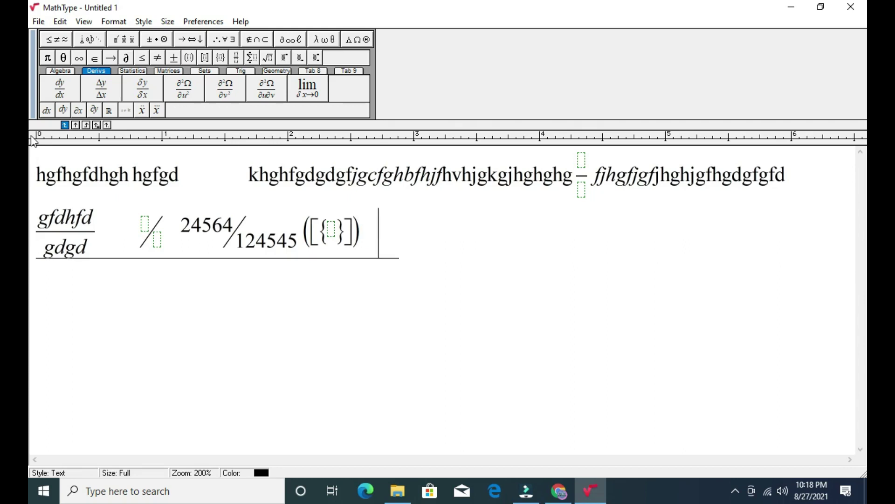
# - Append doubly nested empty parentheses with Ctrl+9, then a single empty parentheses pair
pyautogui.hotkey('ctrl', '9')
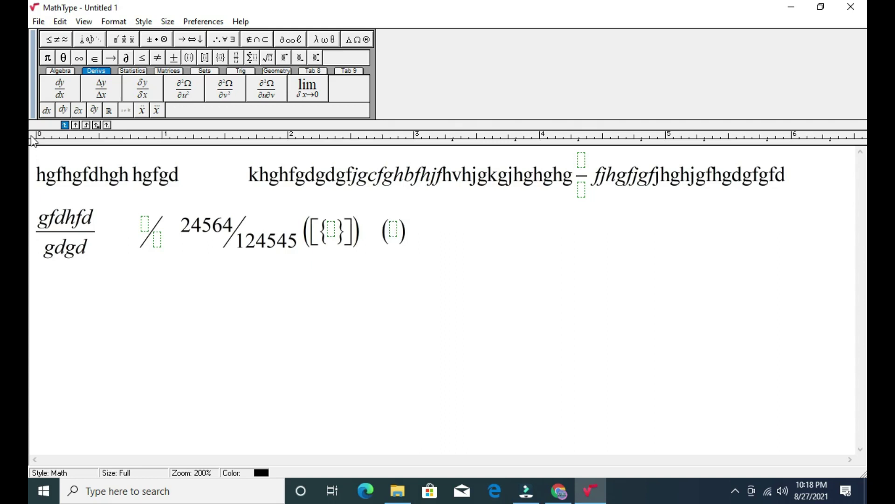
pyautogui.hotkey('ctrl', '9')
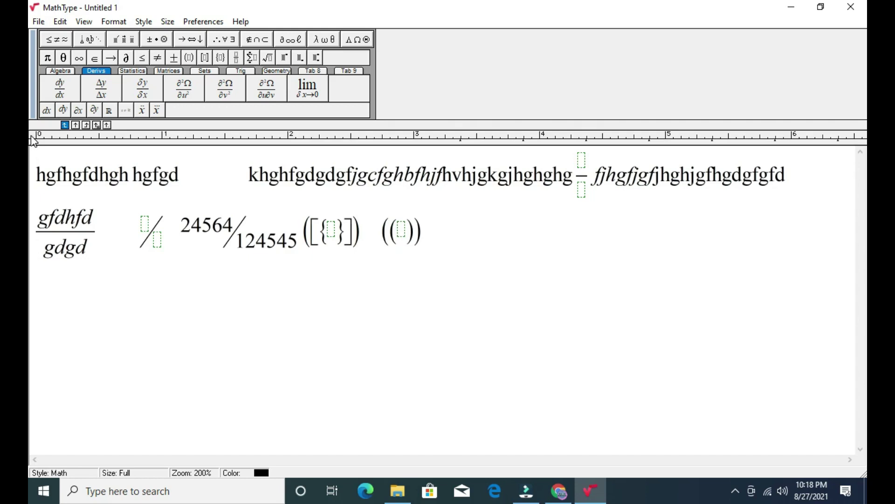
pyautogui.press('End')
pyautogui.press('Left')
pyautogui.press('Left')
pyautogui.press('Left')
pyautogui.press('Left')
pyautogui.press('Left')
pyautogui.press('Right')
pyautogui.press('Right')
pyautogui.press('Right')
pyautogui.press('Right')
pyautogui.press('Right')
pyautogui.press('Right')
pyautogui.hotkey('ctrl', '9')
pyautogui.press('Tab')
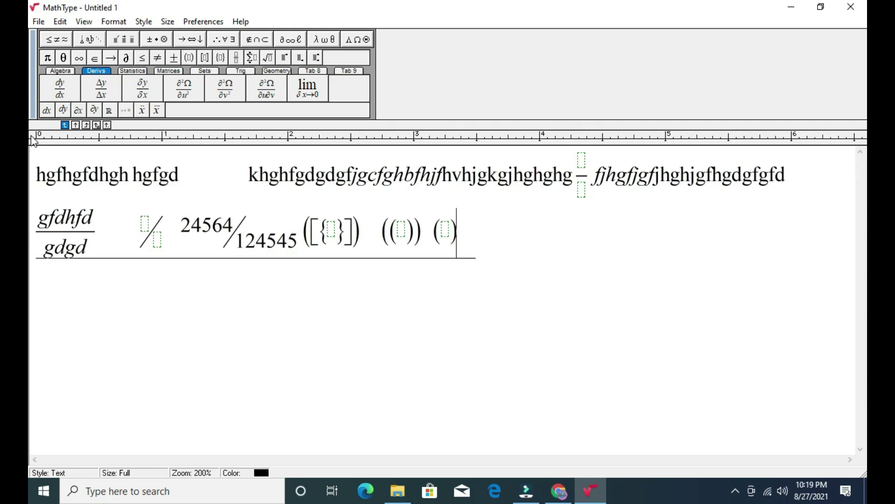
# - Append two empty curly-brace pairs at the end of the second row
pyautogui.hotkey('ctrl', 'shift', '=')
pyautogui.write('{')
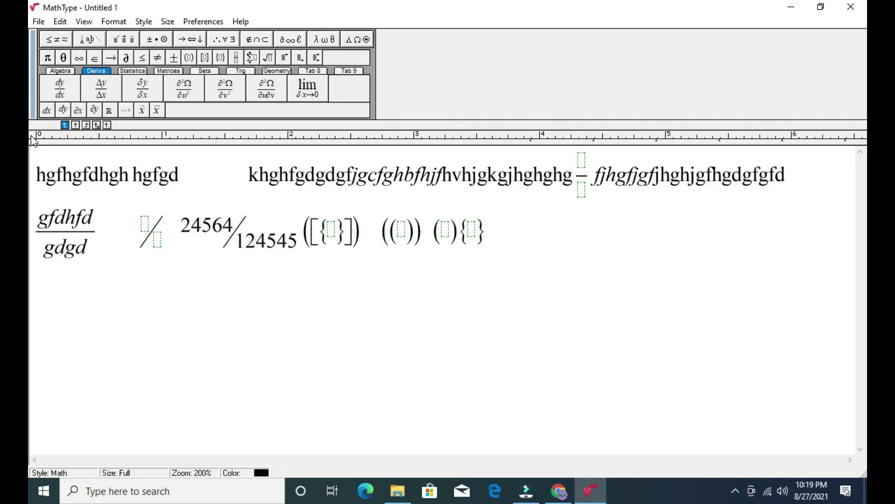
pyautogui.press('Tab')
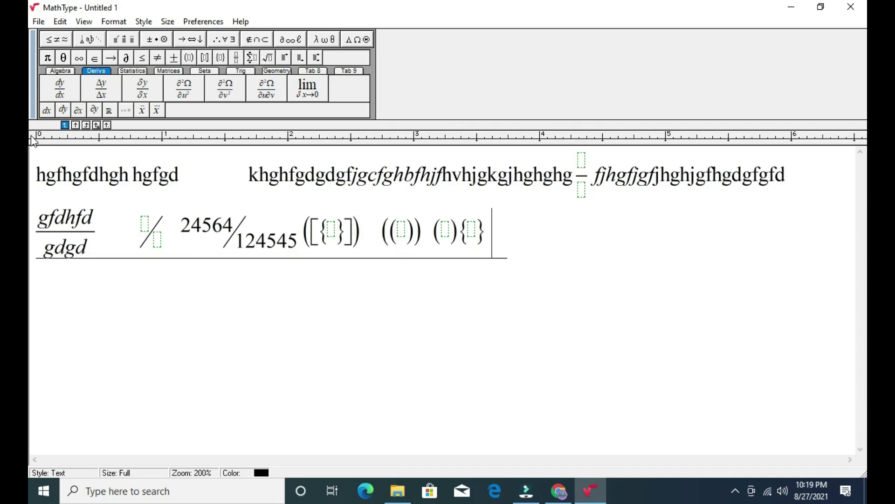
pyautogui.hotkey('ctrl', 'shift', '[')
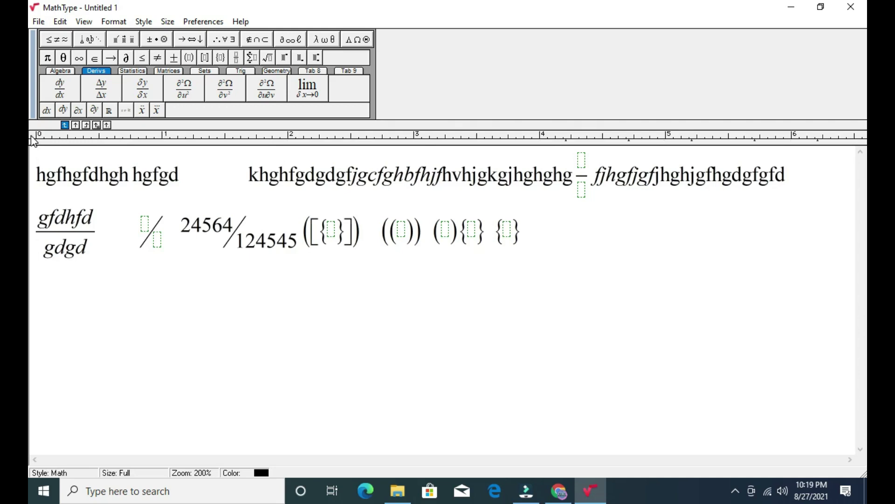
pyautogui.press('Right')
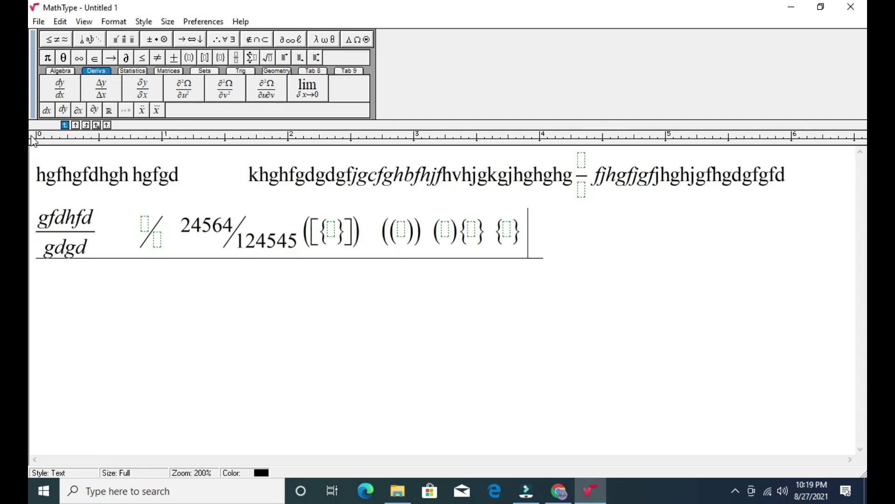
# - Add an empty square-bracket pair and another brace pair, then start a new row
pyautogui.hotkey('ctrl', '[')
pyautogui.press('Right')
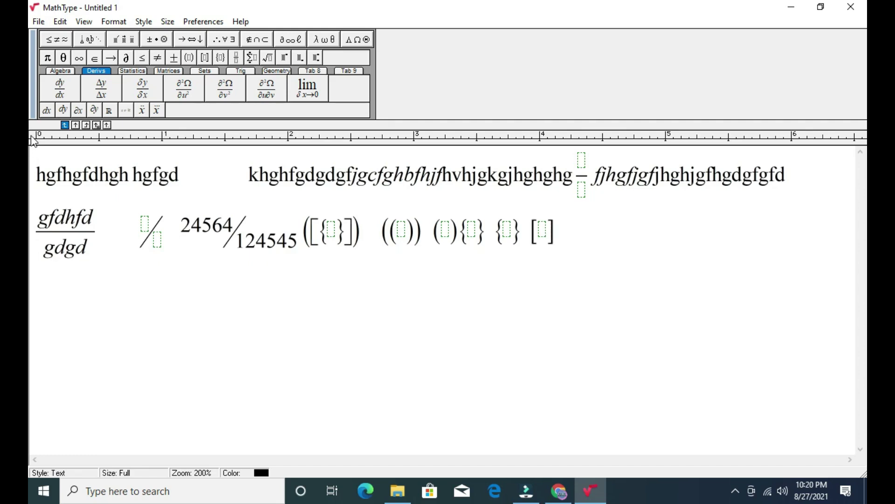
pyautogui.hotkey('ctrl', 'shift', '[')
pyautogui.press('Right')
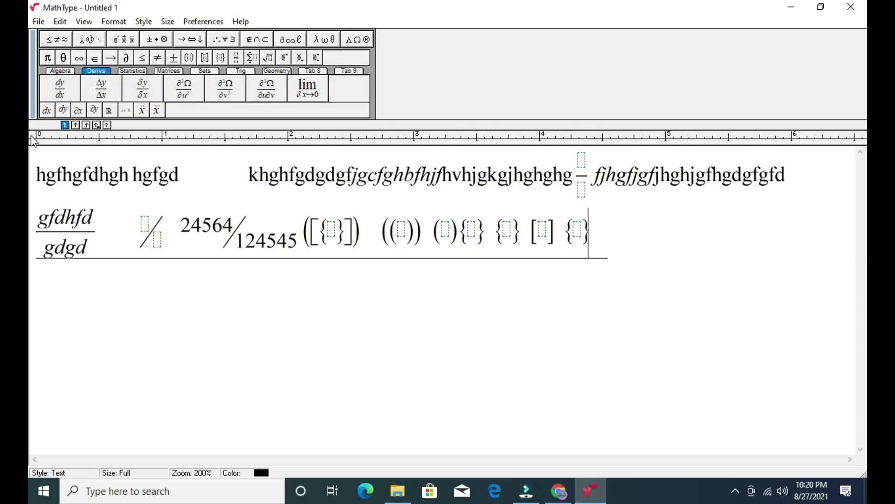
pyautogui.press('Return')
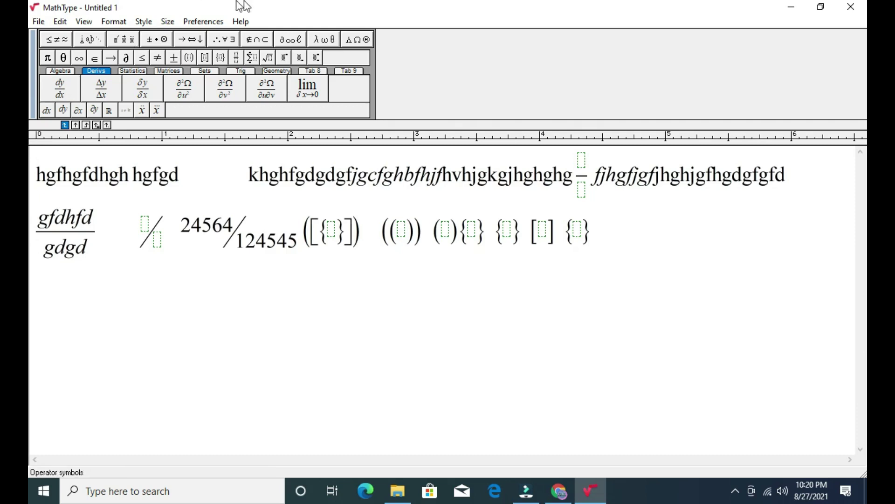
# - Insert the first empty square root on the new third line
pyautogui.click(266, 57)
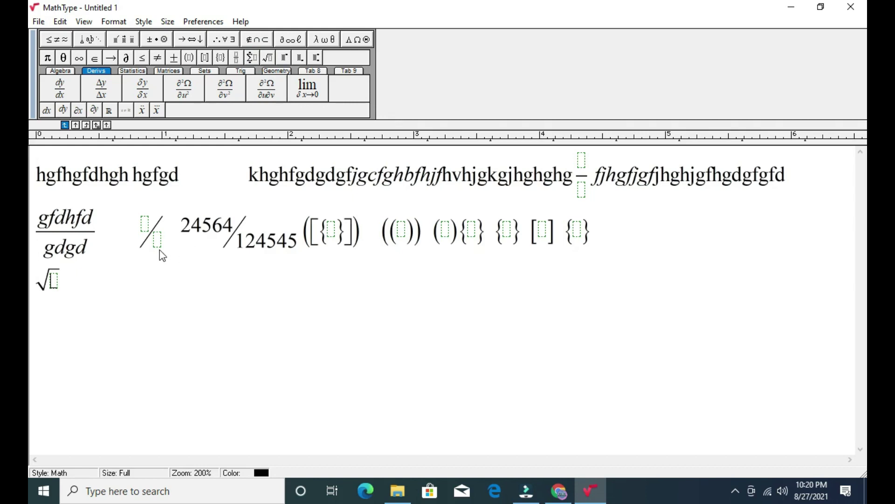
pyautogui.hotkey('ctrl', 'shift', 'e')
pyautogui.press('Right')
# - Add second and third empty square roots, deleting an accidentally nested inner root
pyautogui.hotkey('ctrl', 'r')
pyautogui.hotkey('ctrl', 'r')
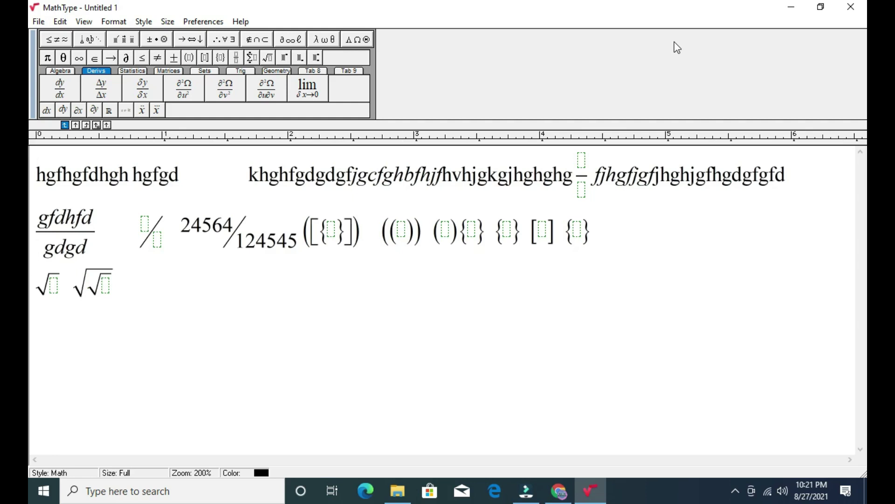
pyautogui.press('Right')
pyautogui.press('Right')
pyautogui.hotkey('ctrl', 'shift', 'e')
pyautogui.press('Left')
pyautogui.hotkey('shift', 'Left')
pyautogui.press('Delete')
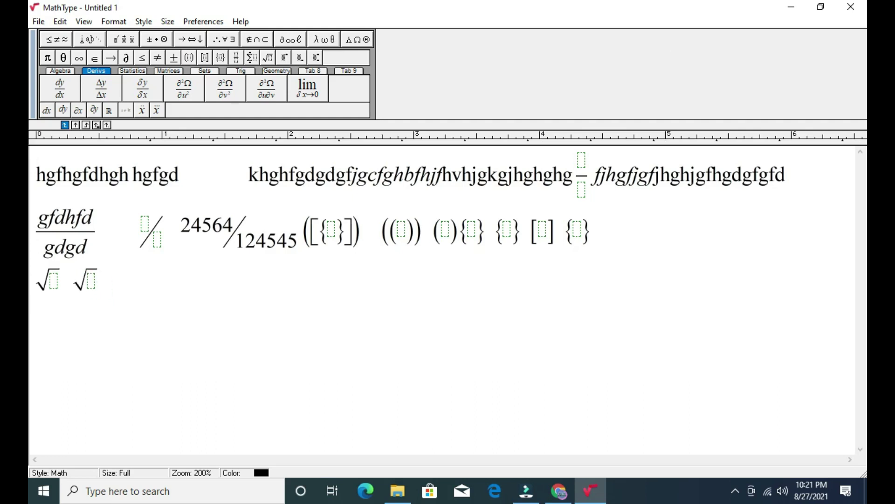
pyautogui.press('Right')
pyautogui.hotkey('ctrl', 'shift', 'e')
pyautogui.hotkey('ctrl', 'r')
# - Attach an empty subscript-superscript slot after the third root, then type cxfgdfggfd on a fourth line
pyautogui.press('Right')
pyautogui.click(284, 58)
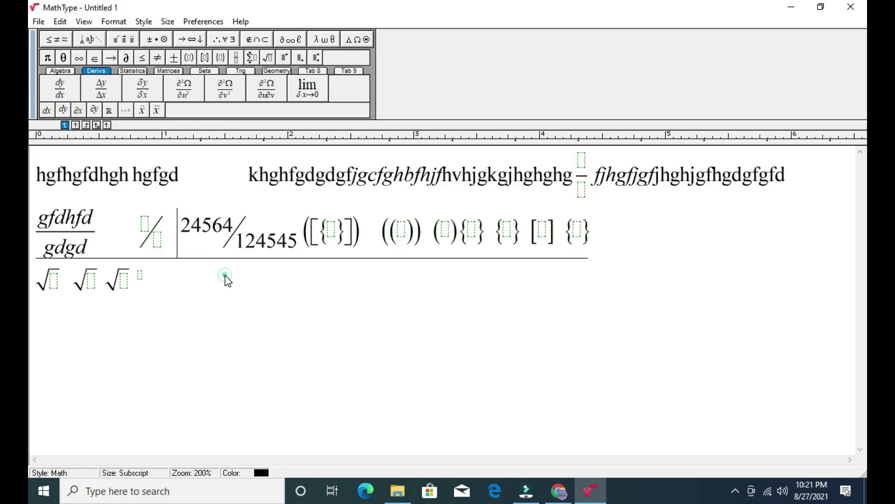
pyautogui.click(187, 292)
pyautogui.hotkey('ctrl', 'j')
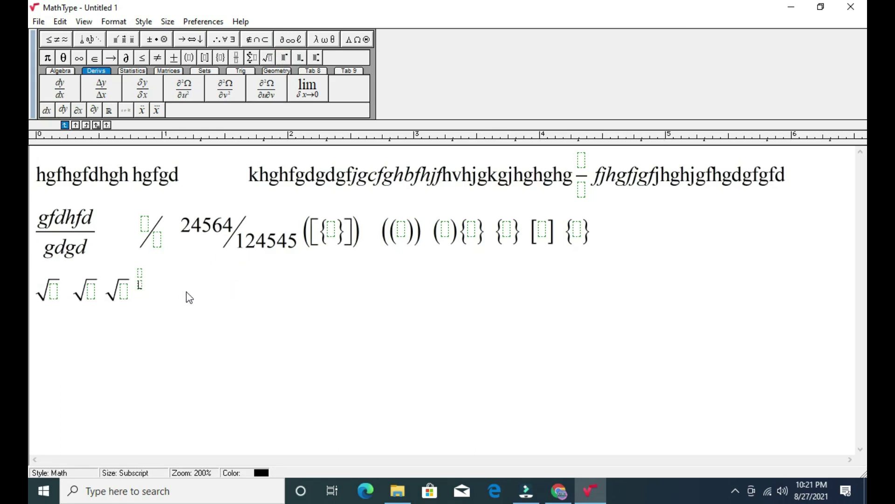
pyautogui.press('Return')
pyautogui.write('cxfgdfggfd')
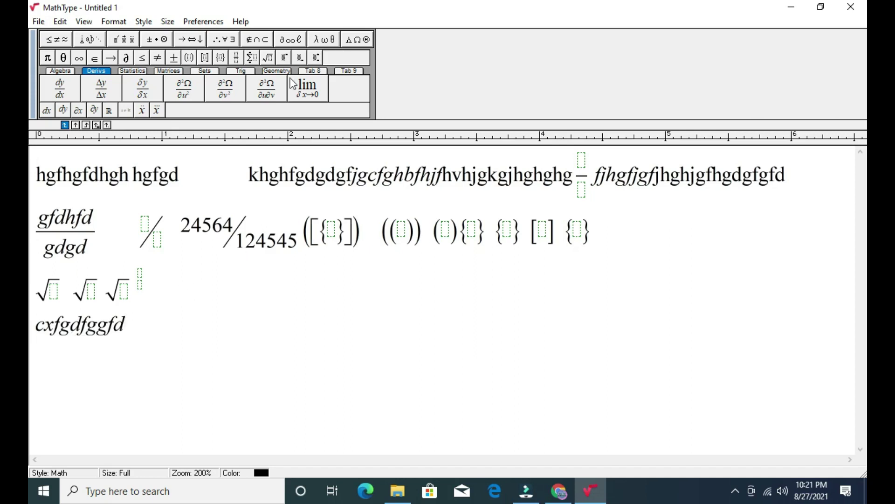
# - Give cxfgdfggfd a superscript of 5
pyautogui.click(285, 55)
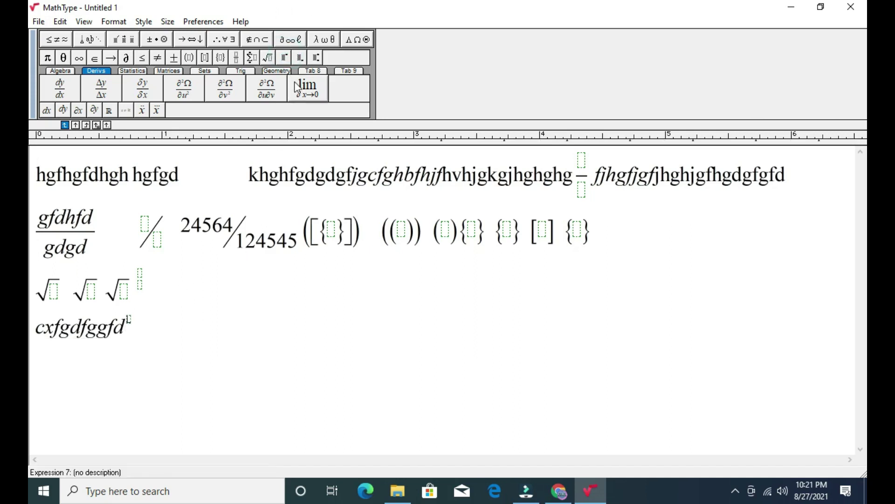
pyautogui.write('5465466')
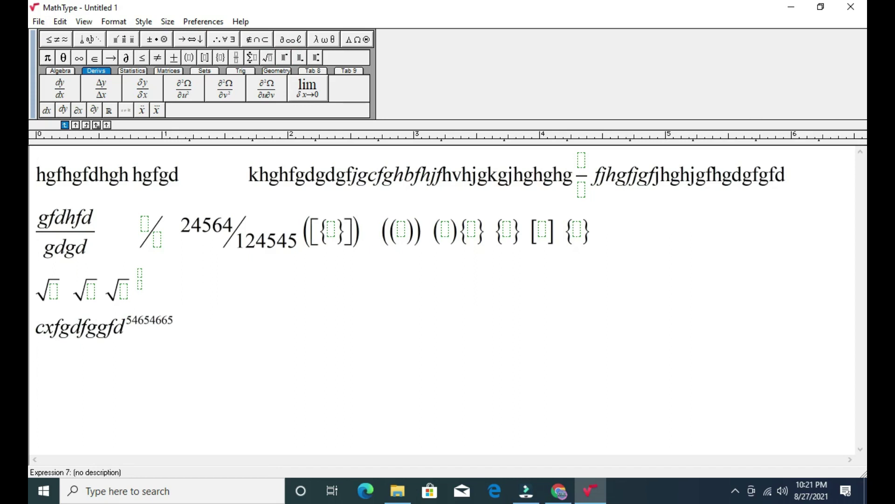
pyautogui.press('BackSpace')
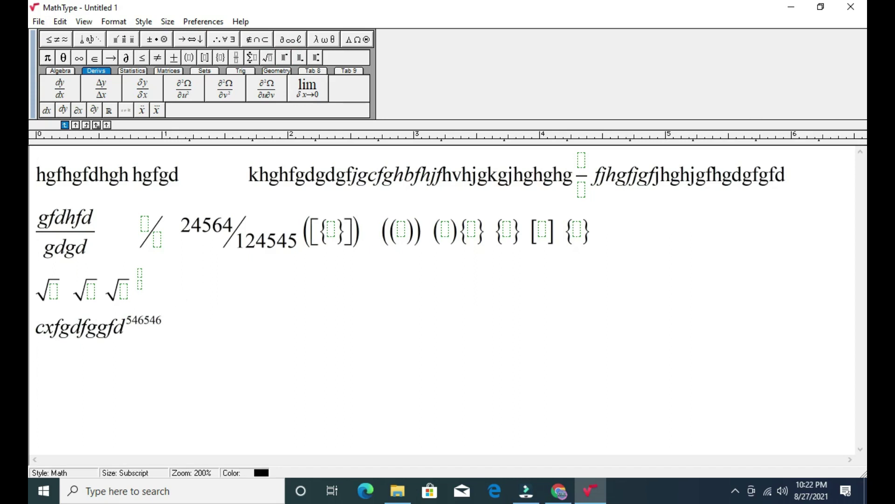
pyautogui.press('BackSpace')
pyautogui.press('BackSpace')
pyautogui.press('BackSpace')
pyautogui.press('Right')
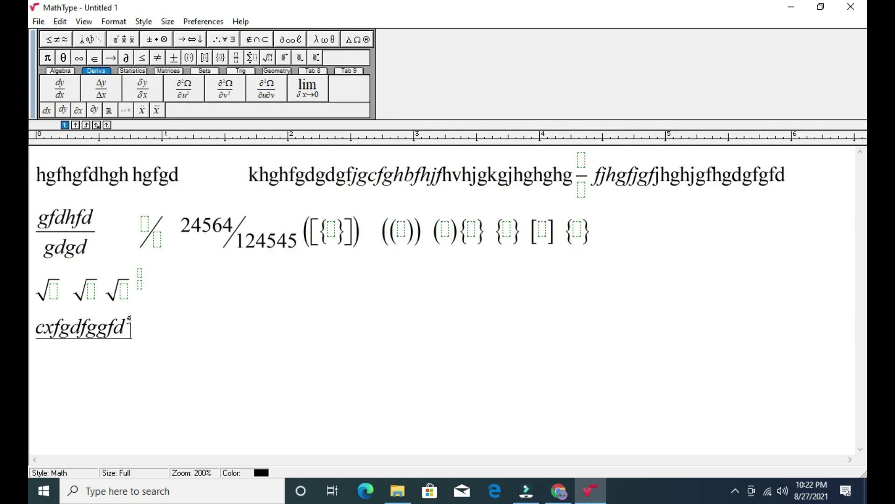
pyautogui.hotkey('ctrl', 'l')
pyautogui.write('54564654565545')
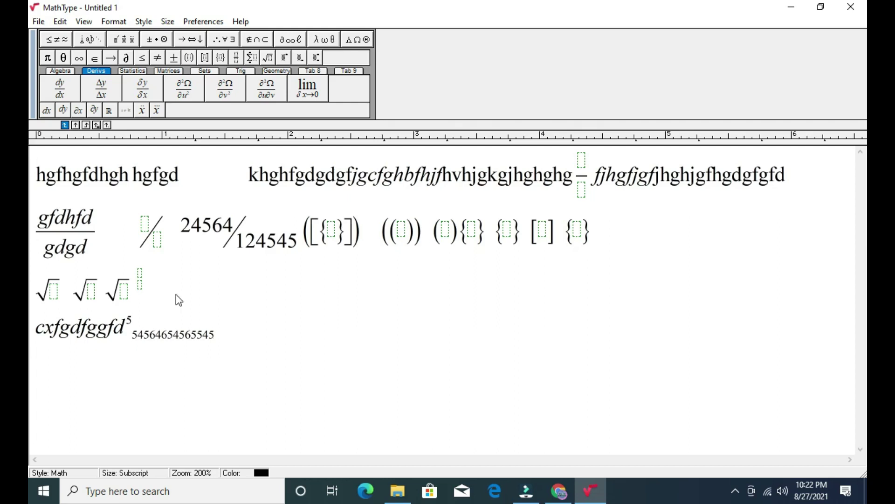
pyautogui.press('Right')
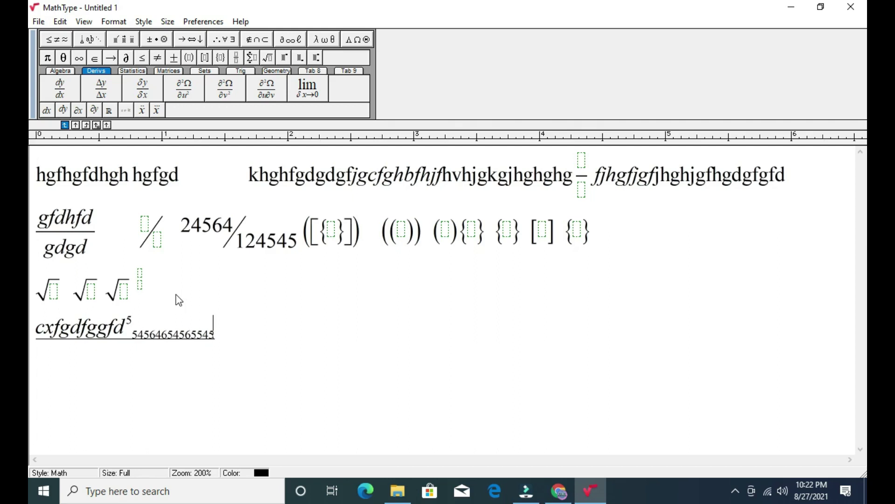
pyautogui.press('Return')
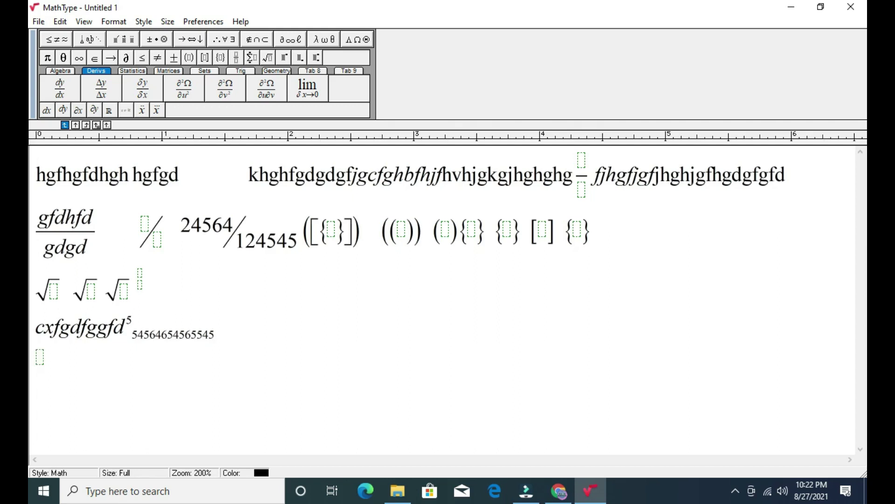
# - Replace the stray text with x carrying superscript 46545 and subscript 5645645
pyautogui.write('hgfdshfdgfdg')
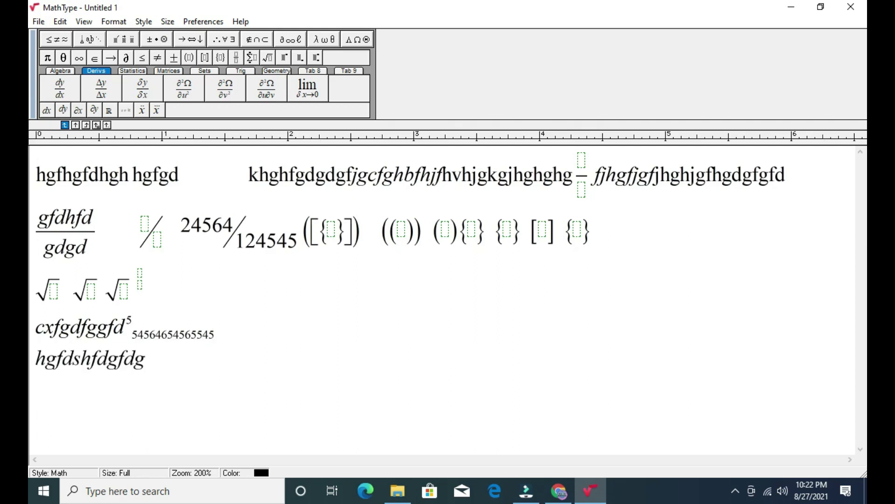
pyautogui.press('BackSpace')
pyautogui.press('BackSpace')
pyautogui.press('BackSpace')
pyautogui.press('BackSpace')
pyautogui.press('BackSpace')
pyautogui.press('BackSpace')
pyautogui.press('BackSpace')
pyautogui.press('BackSpace')
pyautogui.press('BackSpace')
pyautogui.press('BackSpace')
pyautogui.write('x')
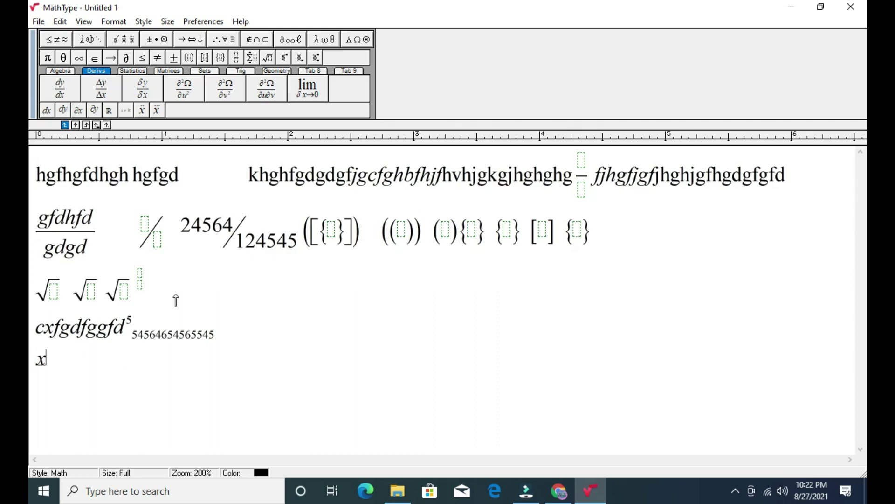
pyautogui.hotkey('ctrl', 'j')
pyautogui.write('46545')
pyautogui.press('Right')
pyautogui.press('Left')
pyautogui.write('5645645')
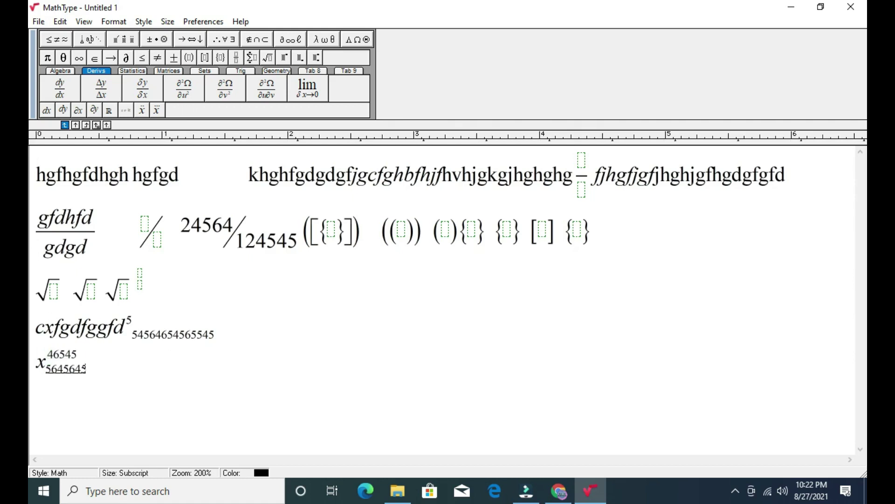